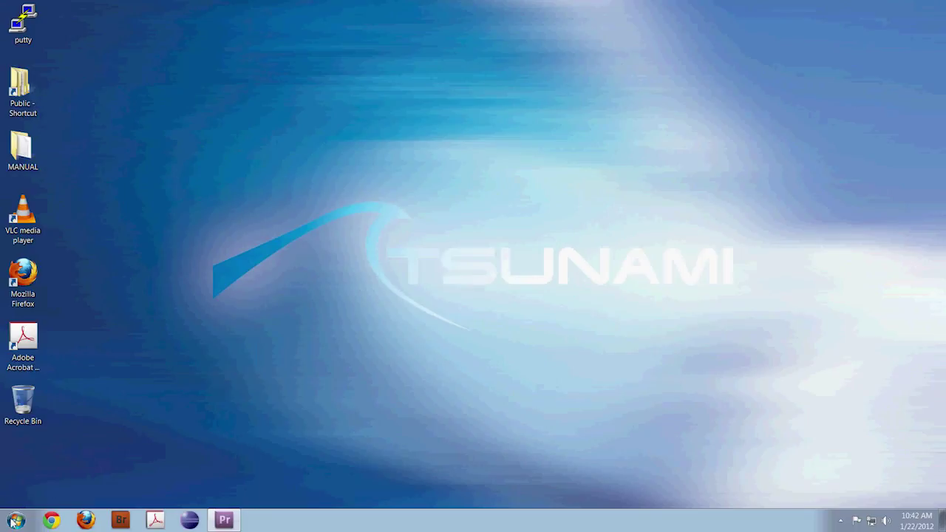
Launch Adobe After Effects CS5.5 from the Windows 7 Start menu so its Welcome screen appears.
{"action": "left_click", "coordinate": [15, 520]}
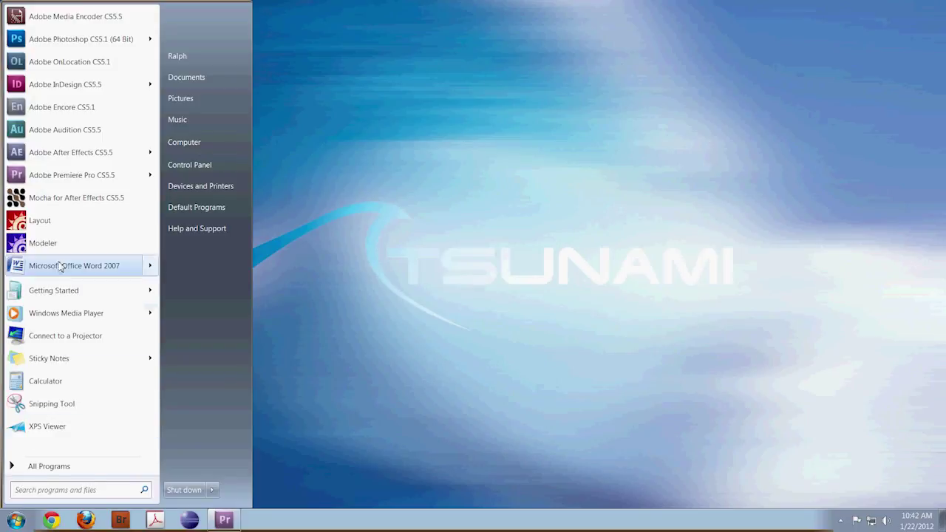
{"action": "left_click", "coordinate": [59, 160]}
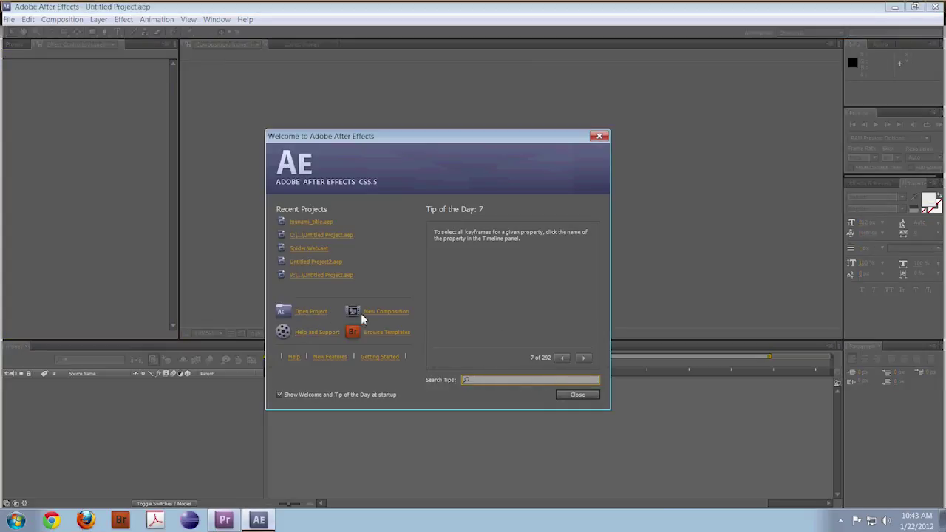
Create a new composition named 'Tsuami' using the HDTV 1080 29.97 preset.
{"action": "left_click", "coordinate": [380, 316]}
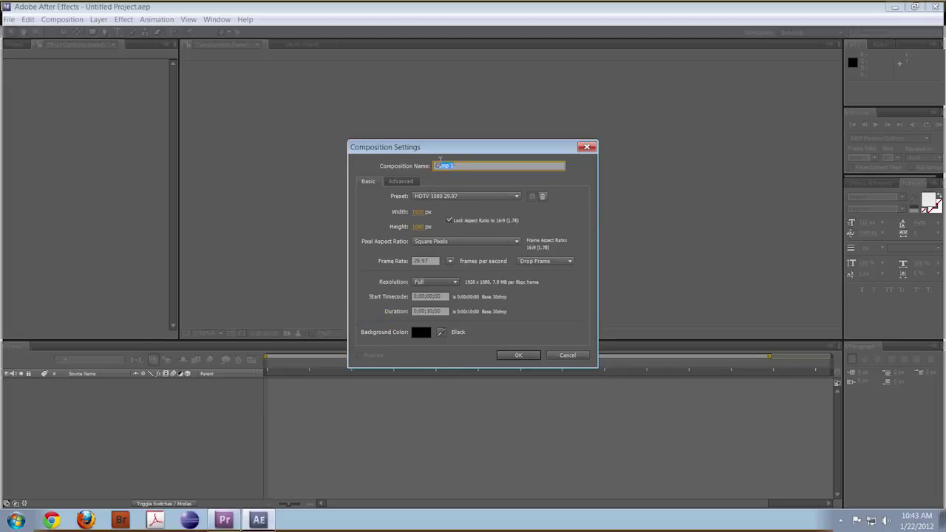
{"action": "type", "text": "Tsuami"}
Confirm the composition settings and add a new text layer reading 'Tsunami'.
{"action": "left_click", "coordinate": [505, 356]}
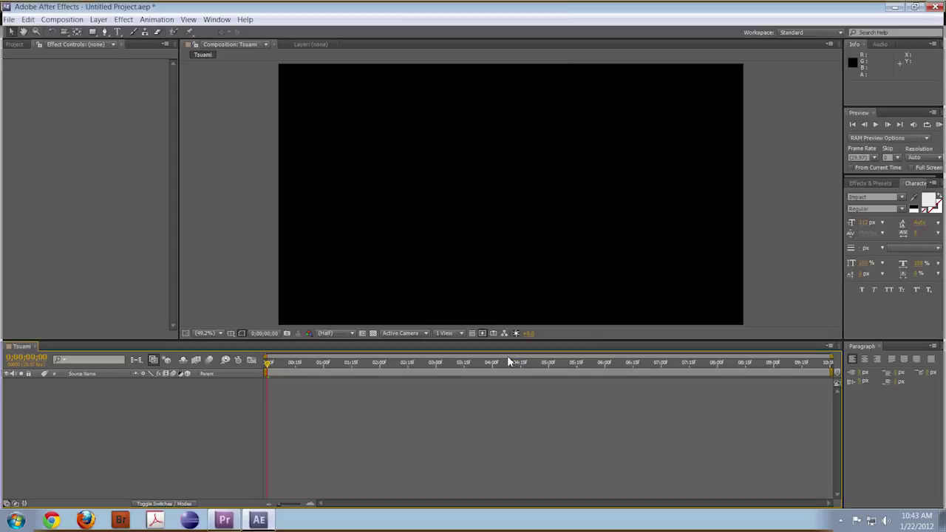
{"action": "left_click", "coordinate": [123, 20]}
{"action": "mouse_move", "coordinate": [102, 20]}
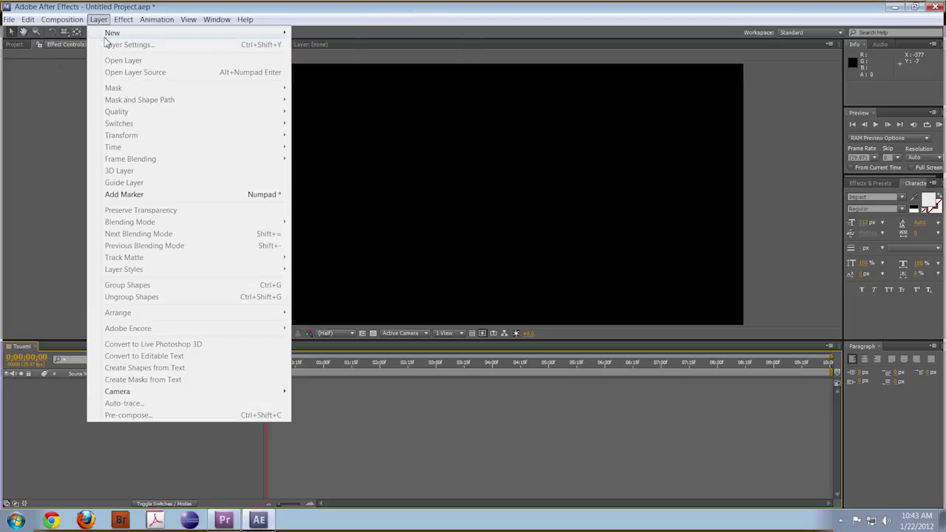
{"action": "left_click", "coordinate": [312, 33]}
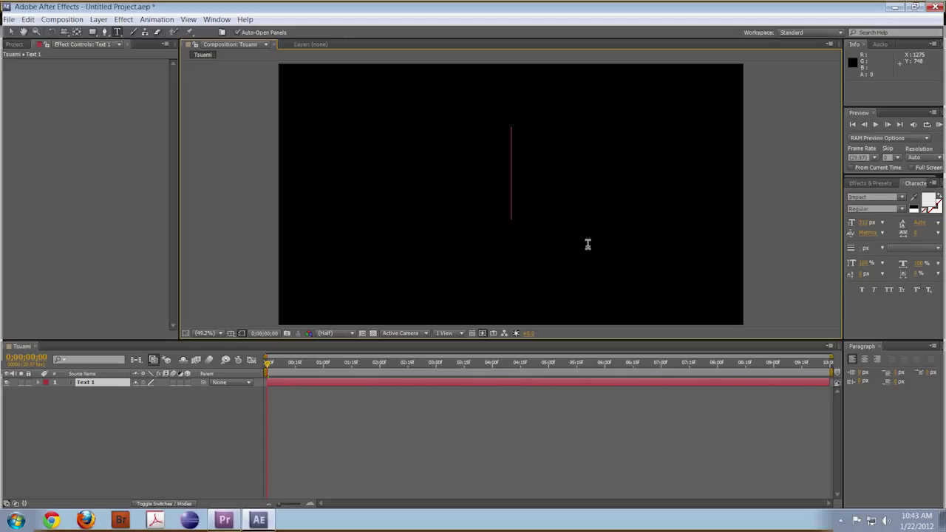
{"action": "type", "text": "T"}
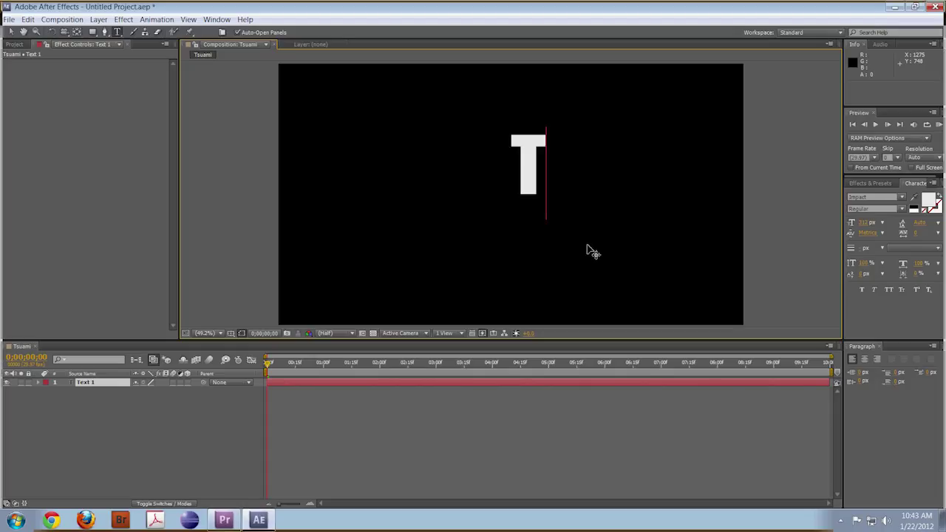
{"action": "type", "text": "sun"}
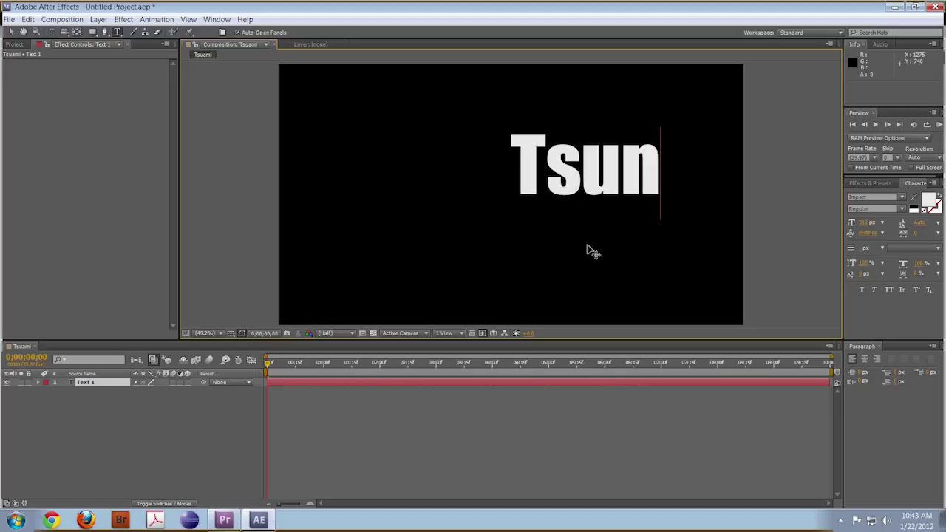
{"action": "type", "text": "ami"}
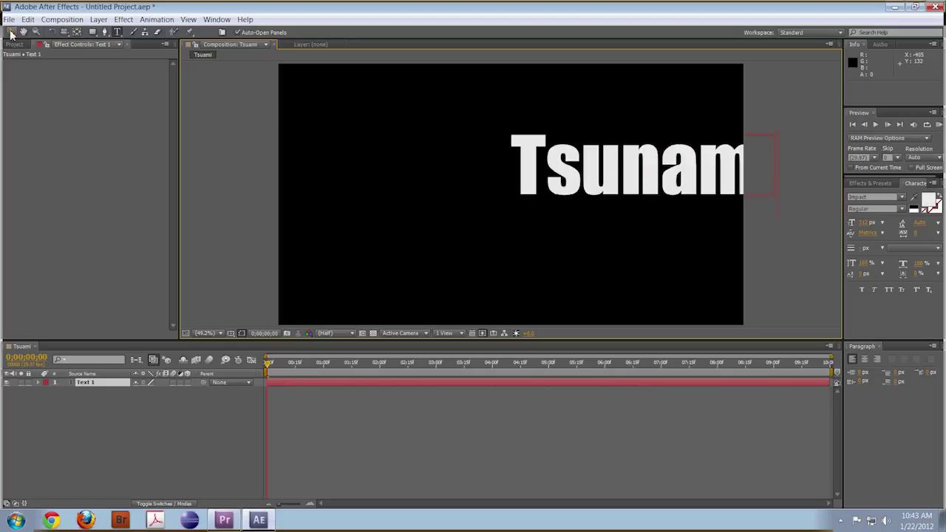
Reposition the Tsunami text and stretch it to about 128% by 245% scale.
{"action": "left_click", "coordinate": [11, 31]}
{"action": "left_click_drag", "start_coordinate": [527, 191], "coordinate": [452, 164]}
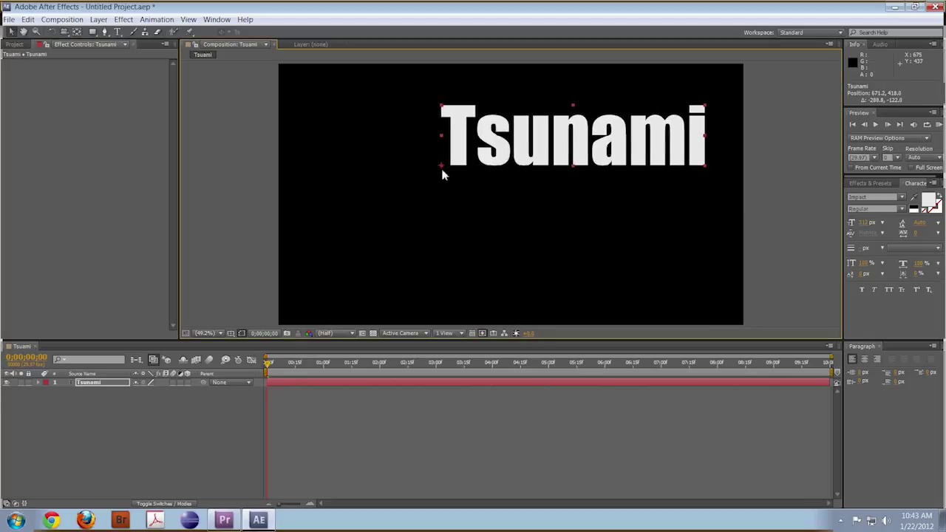
{"action": "left_click_drag", "start_coordinate": [442, 172], "coordinate": [429, 178]}
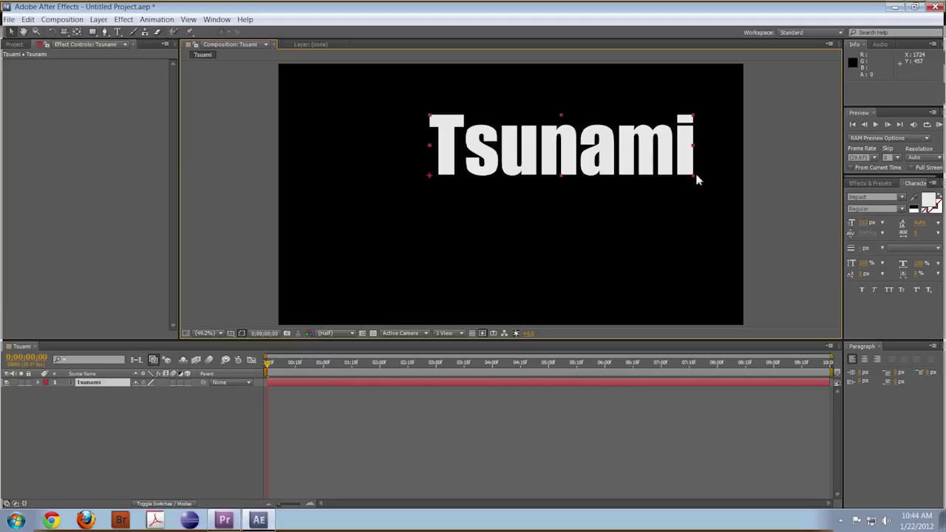
{"action": "left_click_drag", "start_coordinate": [694, 181], "coordinate": [726, 205]}
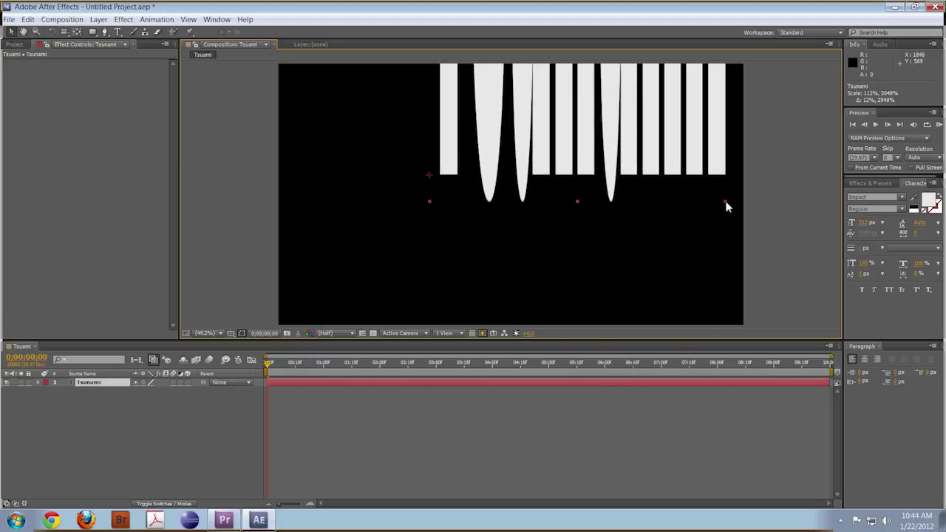
{"action": "key", "text": "ctrl+z"}
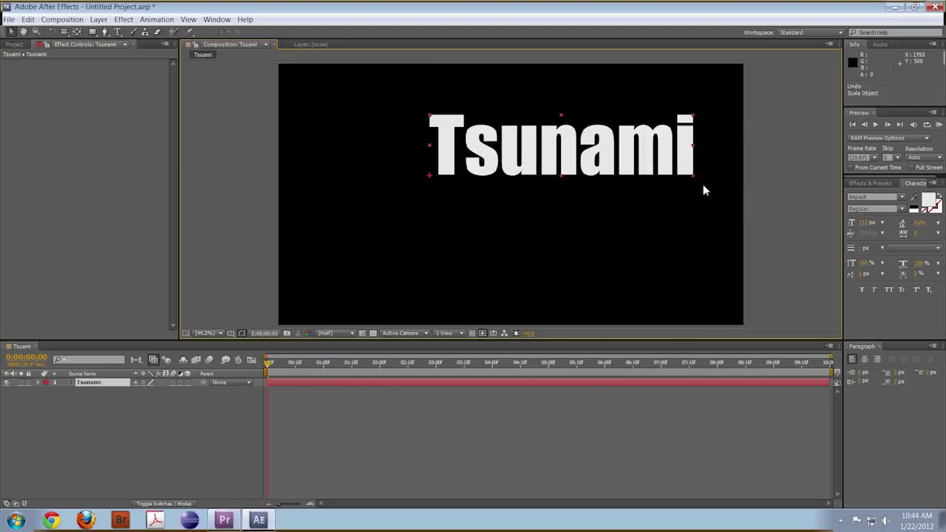
{"action": "left_click_drag", "start_coordinate": [695, 178], "coordinate": [695, 176]}
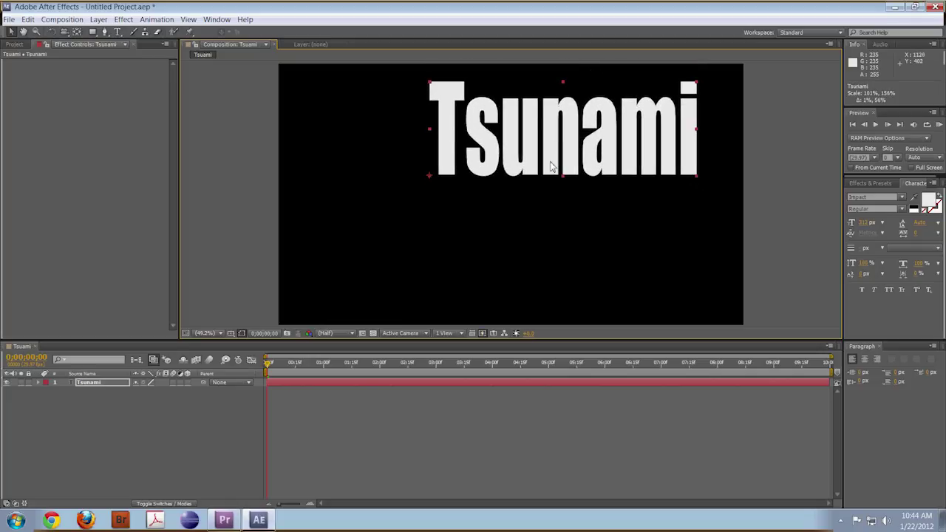
{"action": "left_click_drag", "start_coordinate": [548, 169], "coordinate": [513, 230]}
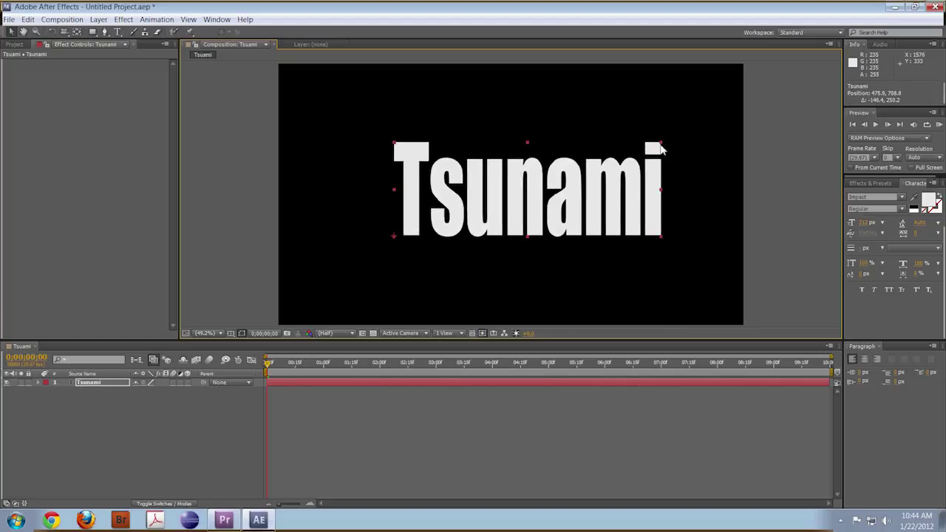
{"action": "left_click_drag", "start_coordinate": [661, 148], "coordinate": [725, 96]}
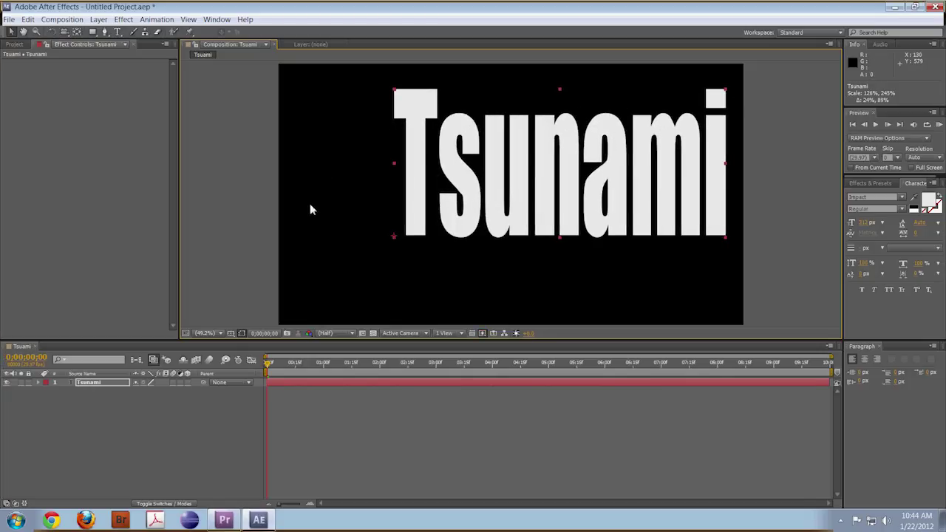
{"action": "left_click", "coordinate": [342, 194]}
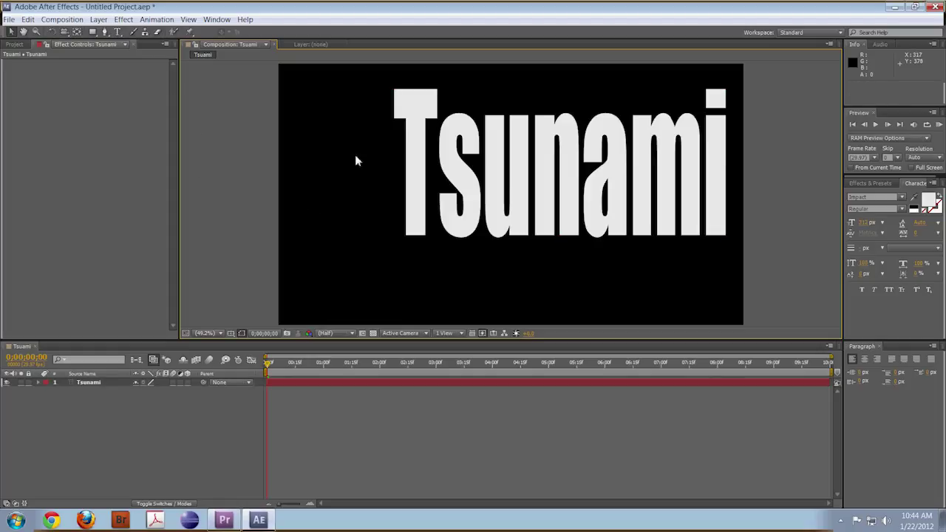
{"action": "left_click", "coordinate": [418, 129]}
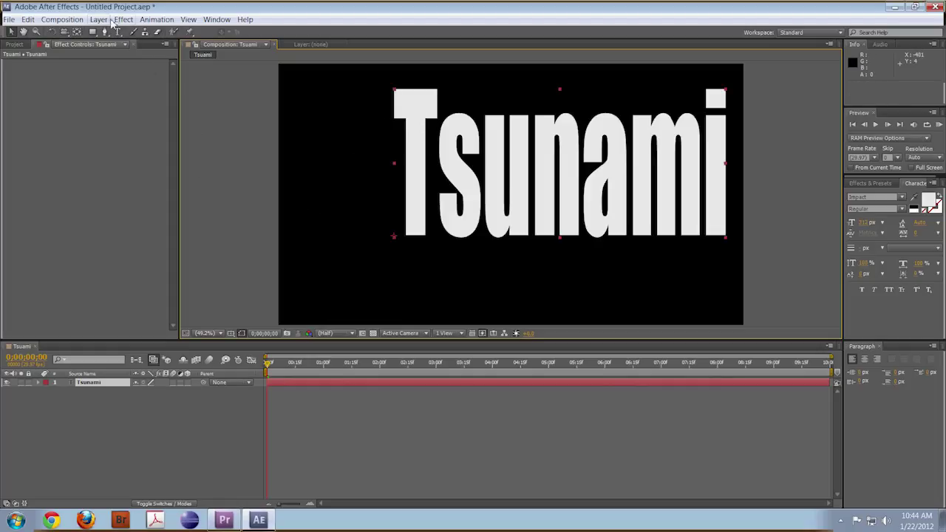
{"action": "left_click", "coordinate": [157, 21]}
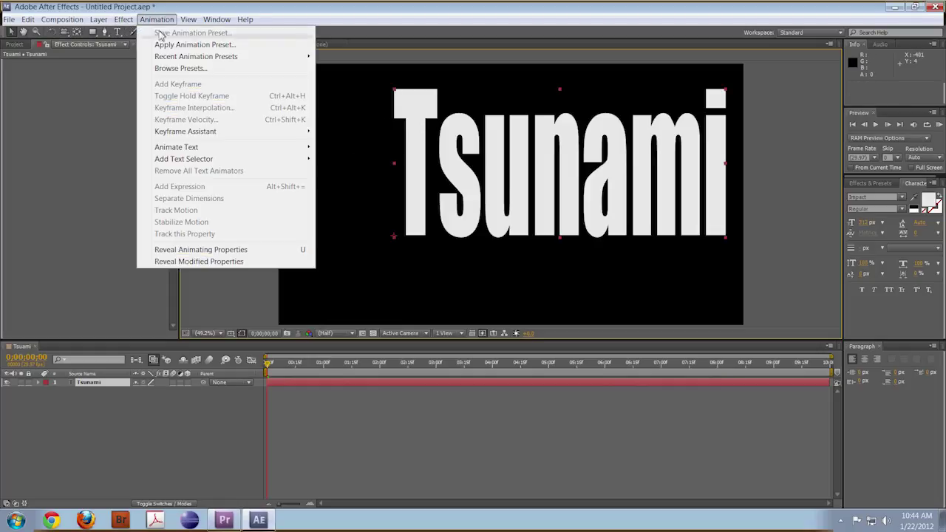
{"action": "left_click", "coordinate": [180, 68]}
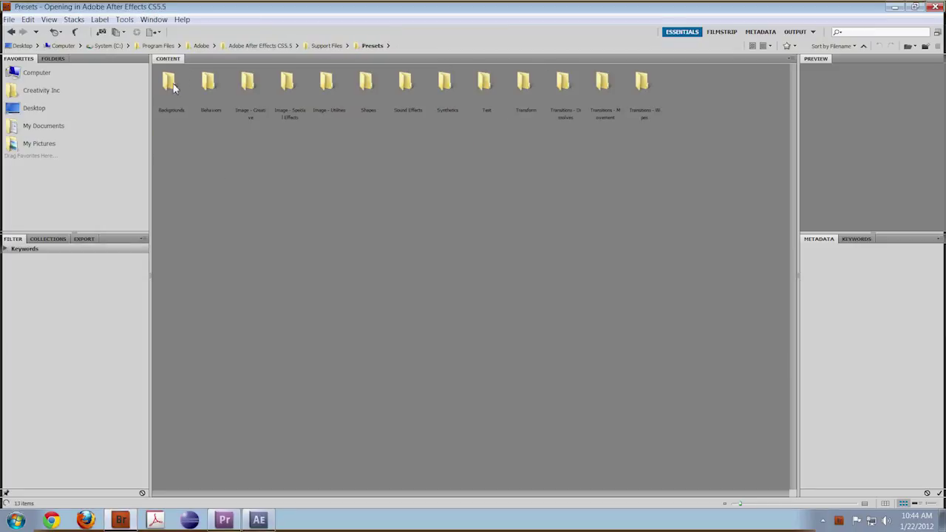
{"action": "double_click", "coordinate": [171, 83]}
{"action": "left_click", "coordinate": [174, 145]}
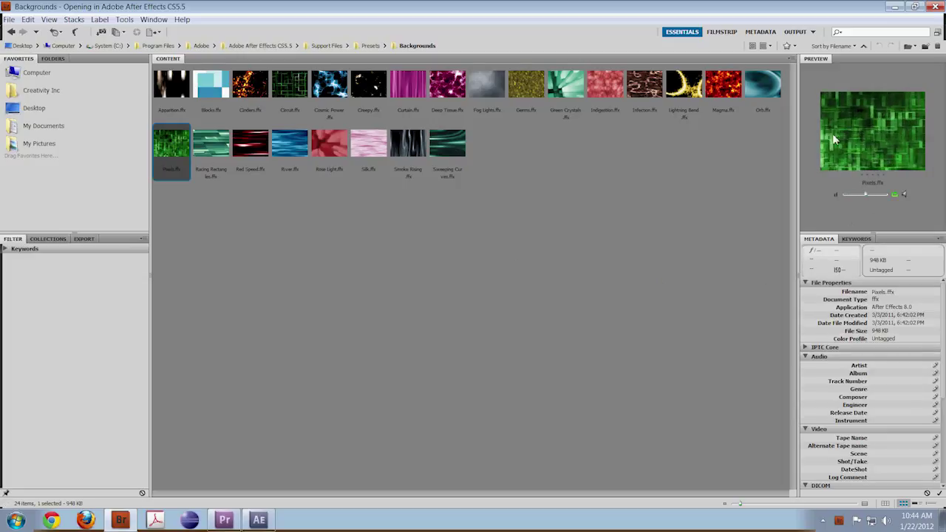
{"action": "left_click", "coordinate": [938, 8]}
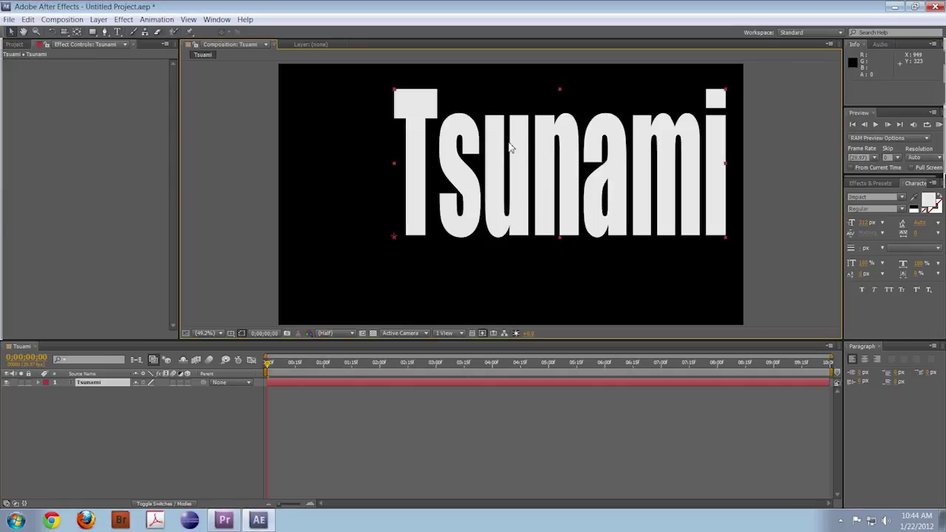
Apply the green Pixels.ffx preset from Bridge's Backgrounds folder to the Tsunami text.
{"action": "left_click", "coordinate": [155, 19]}
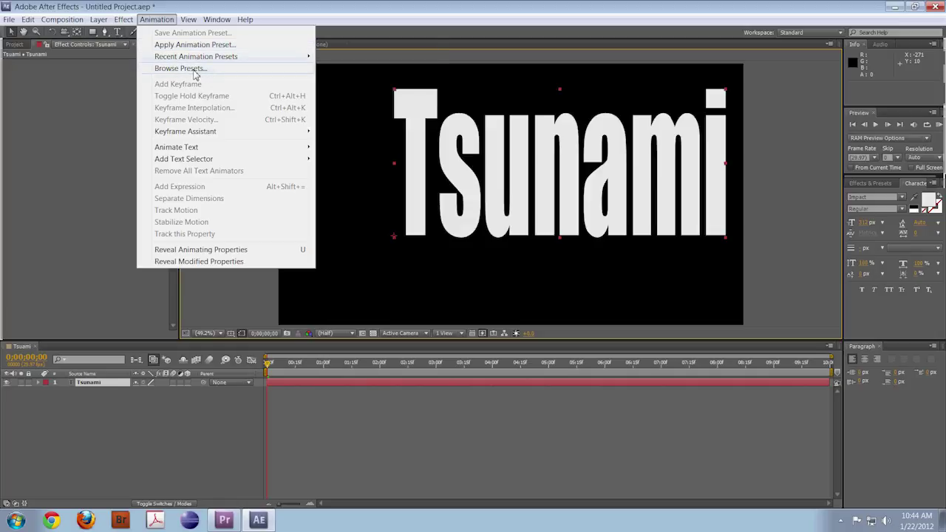
{"action": "left_click", "coordinate": [194, 72]}
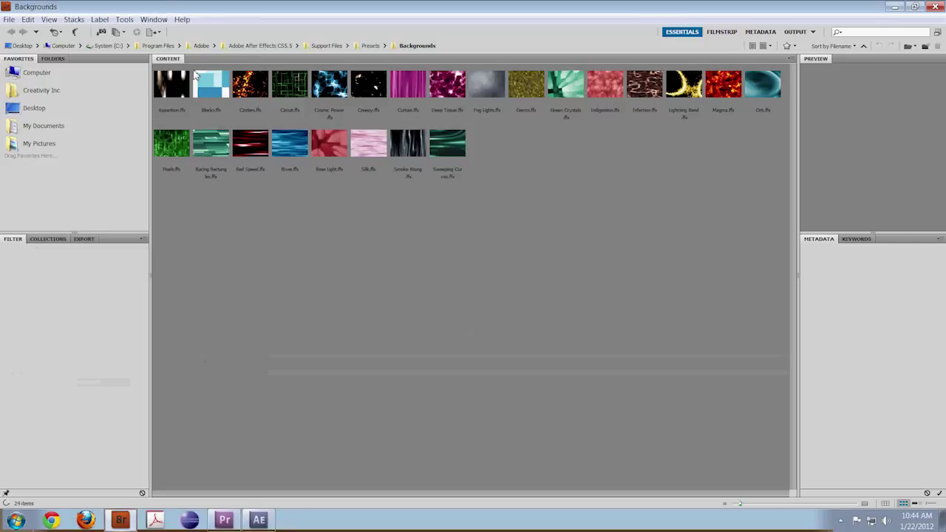
{"action": "double_click", "coordinate": [168, 90]}
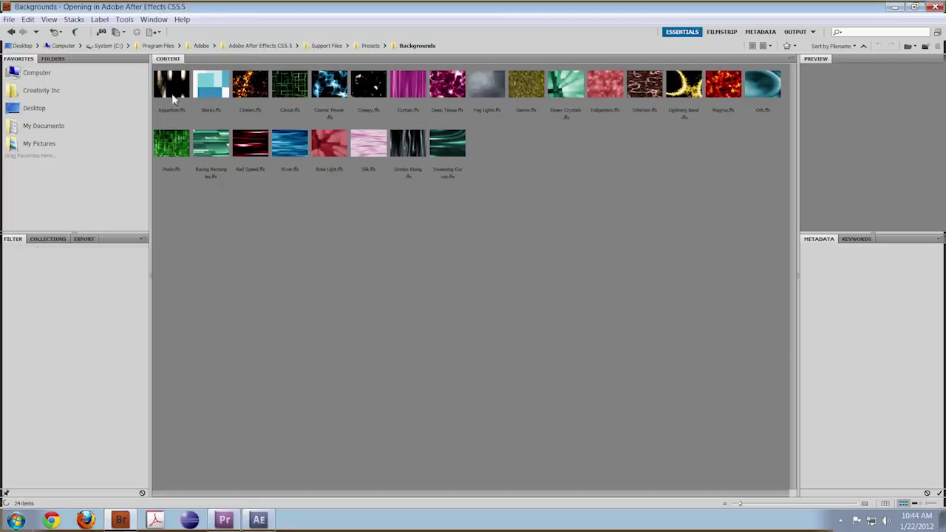
{"action": "double_click", "coordinate": [178, 141]}
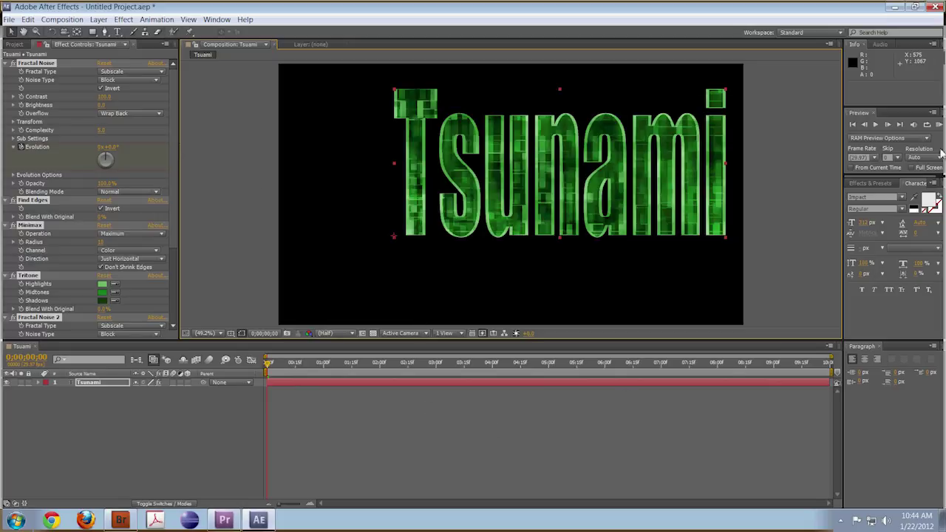
{"action": "left_click", "coordinate": [939, 126]}
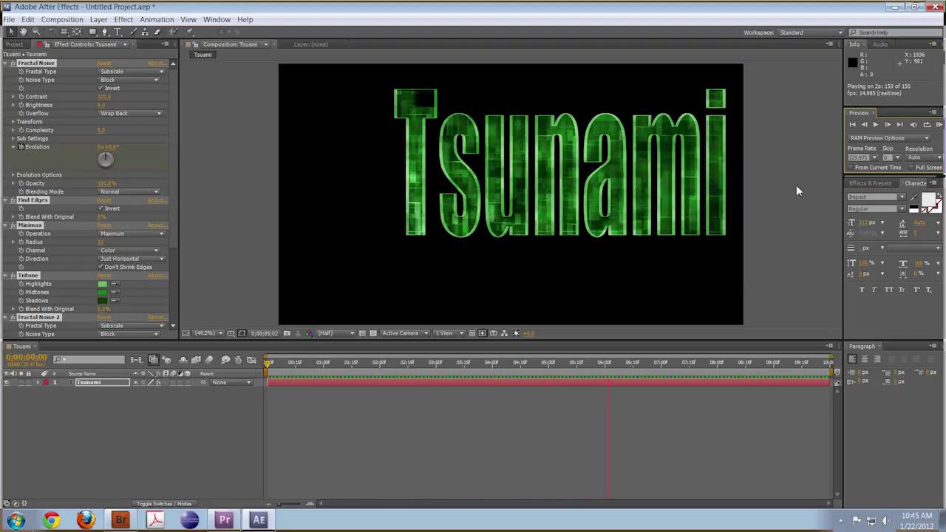
{"action": "key", "text": "space"}
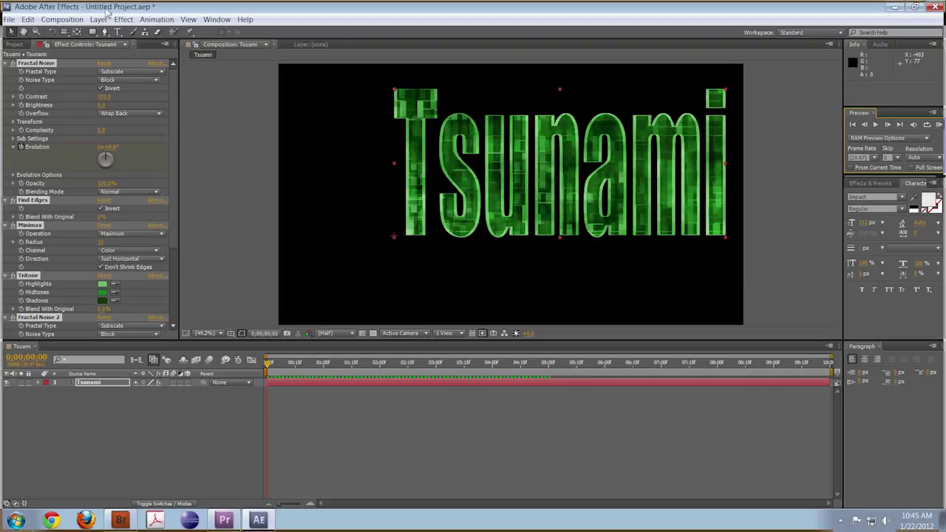
Save the project as tsunami_title.aep in Documents, replacing the existing file.
{"action": "left_click", "coordinate": [9, 19]}
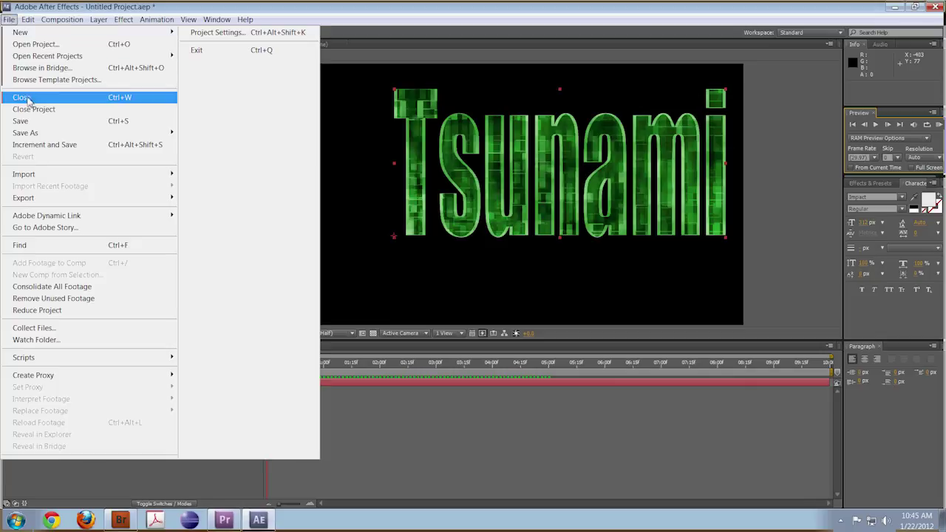
{"action": "mouse_move", "coordinate": [28, 134]}
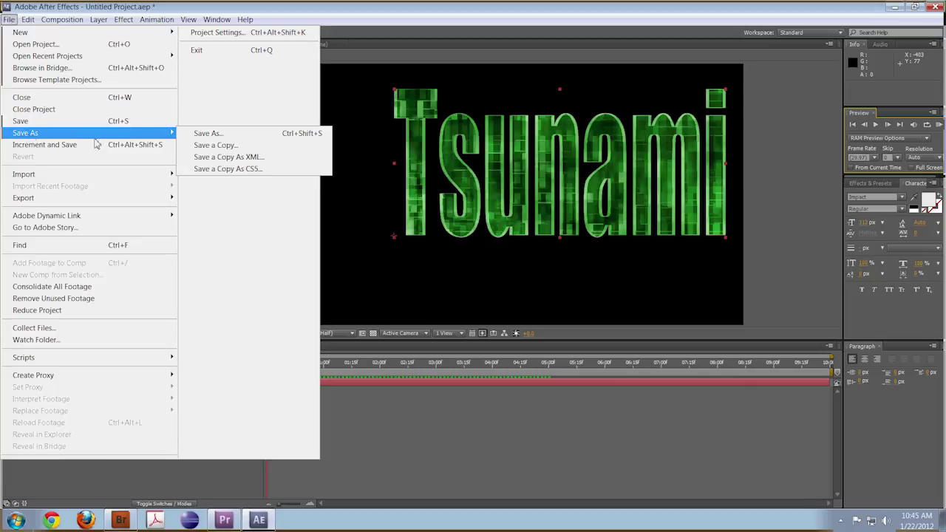
{"action": "left_click", "coordinate": [207, 134]}
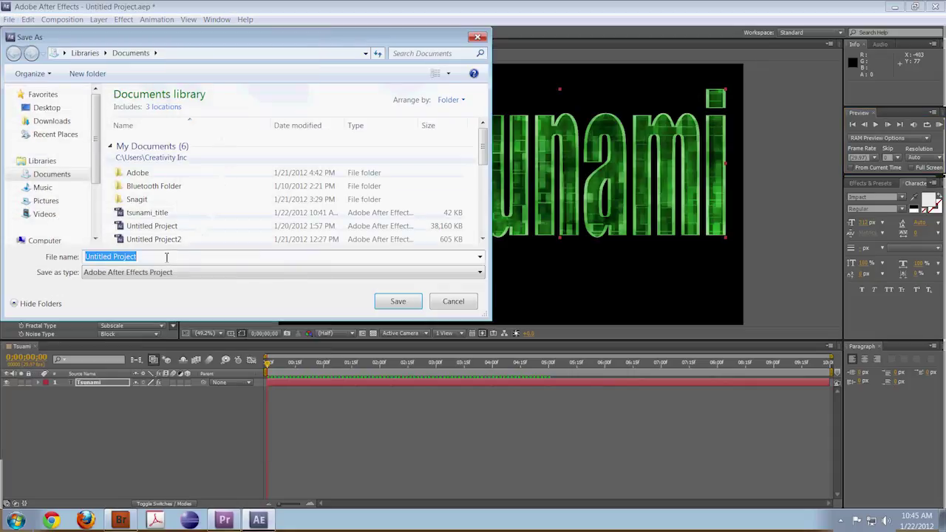
{"action": "left_click", "coordinate": [155, 213]}
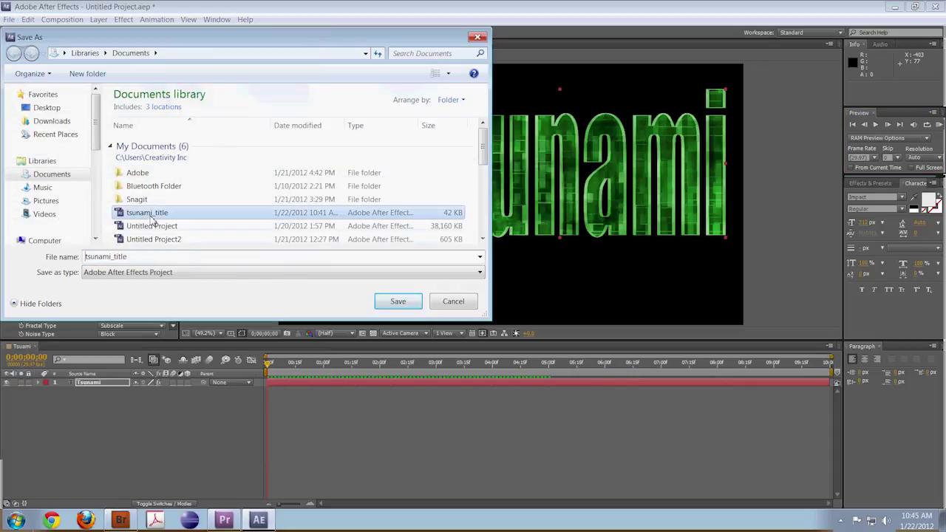
{"action": "left_click", "coordinate": [396, 301]}
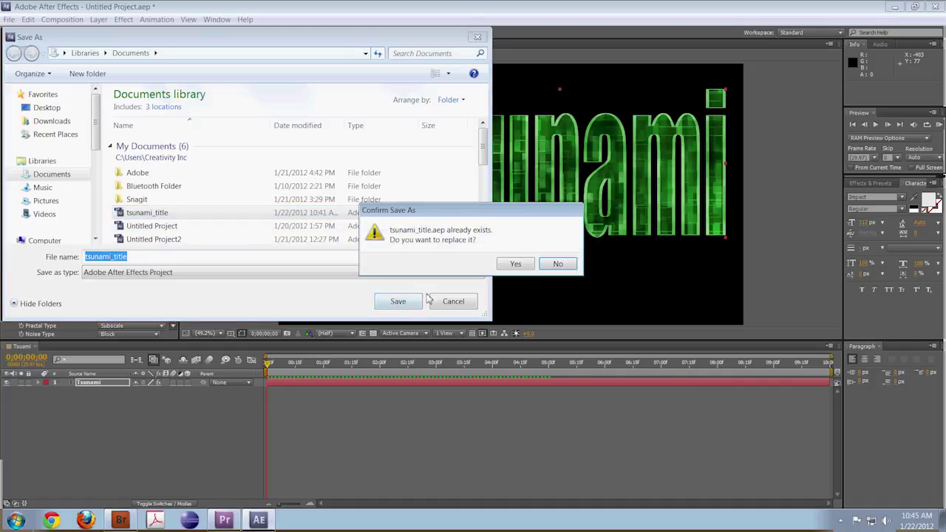
{"action": "left_click", "coordinate": [516, 266]}
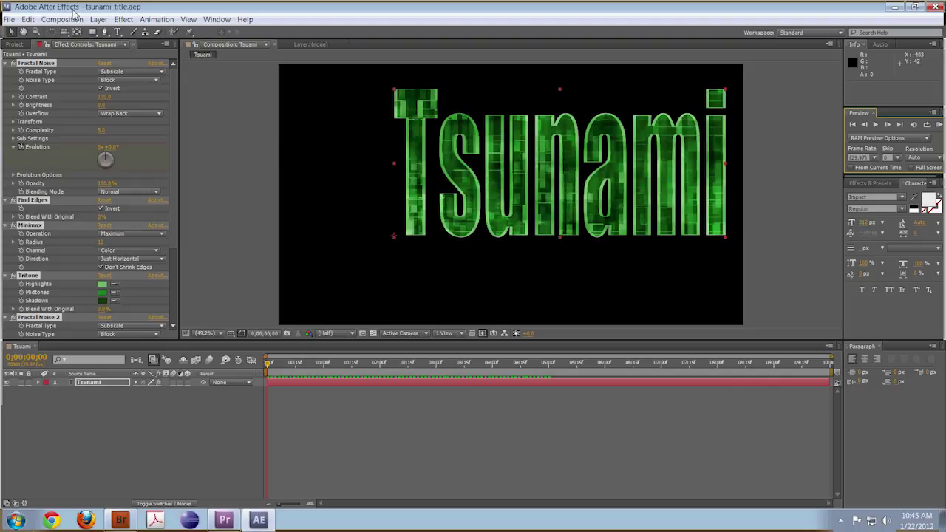
Browse the Text > Mechanical animation presets in Bridge and apply one to the Tsunami text.
{"action": "left_click", "coordinate": [124, 20]}
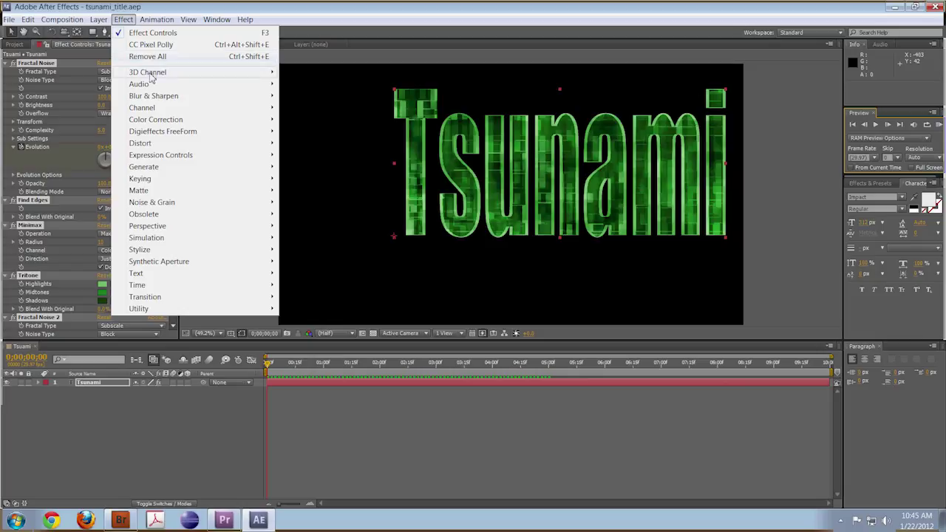
{"action": "mouse_move", "coordinate": [98, 19]}
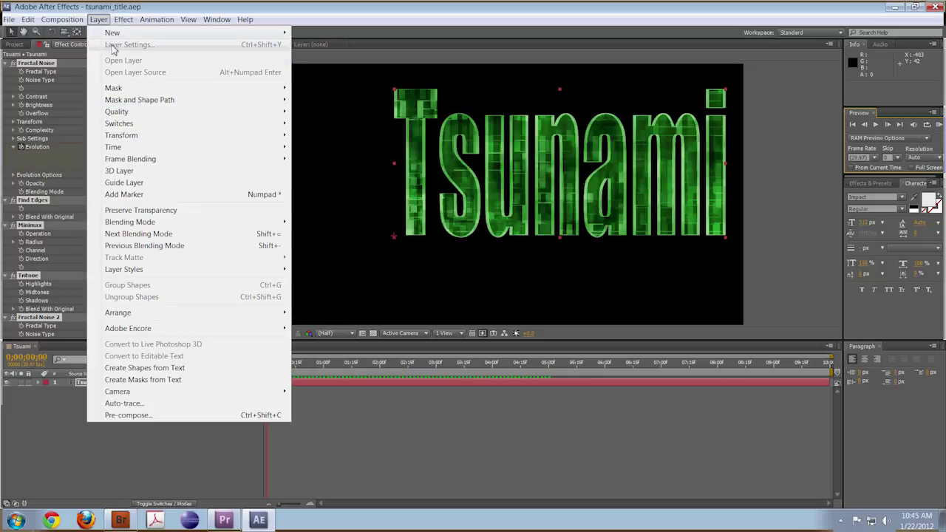
{"action": "mouse_move", "coordinate": [164, 20]}
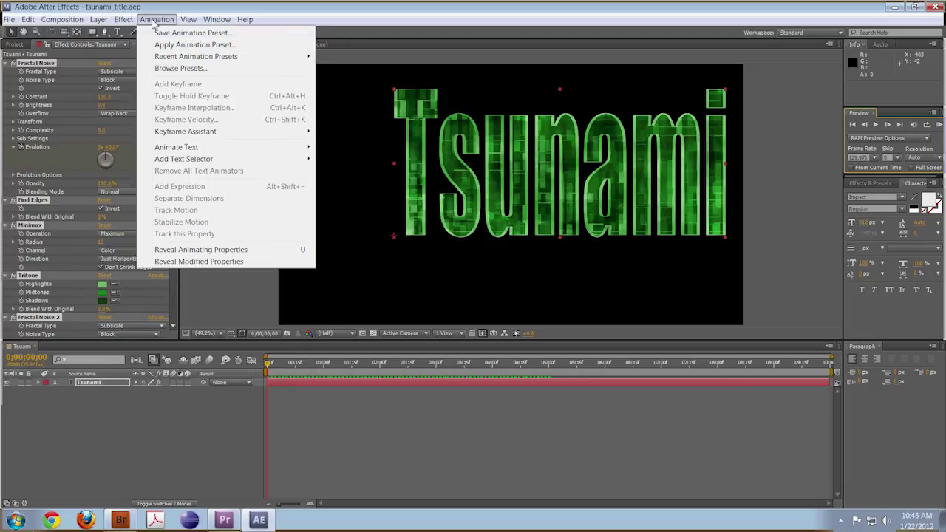
{"action": "left_click", "coordinate": [181, 67]}
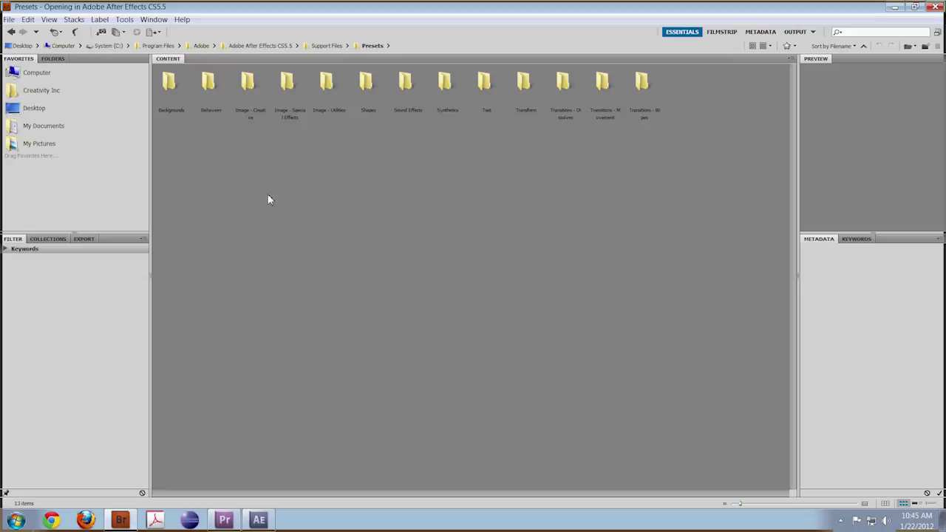
{"action": "double_click", "coordinate": [486, 81]}
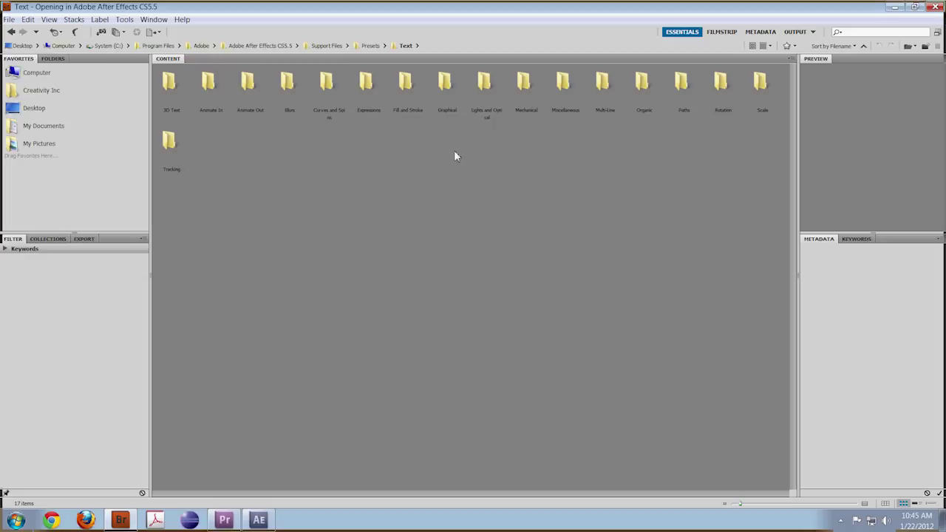
{"action": "double_click", "coordinate": [524, 82]}
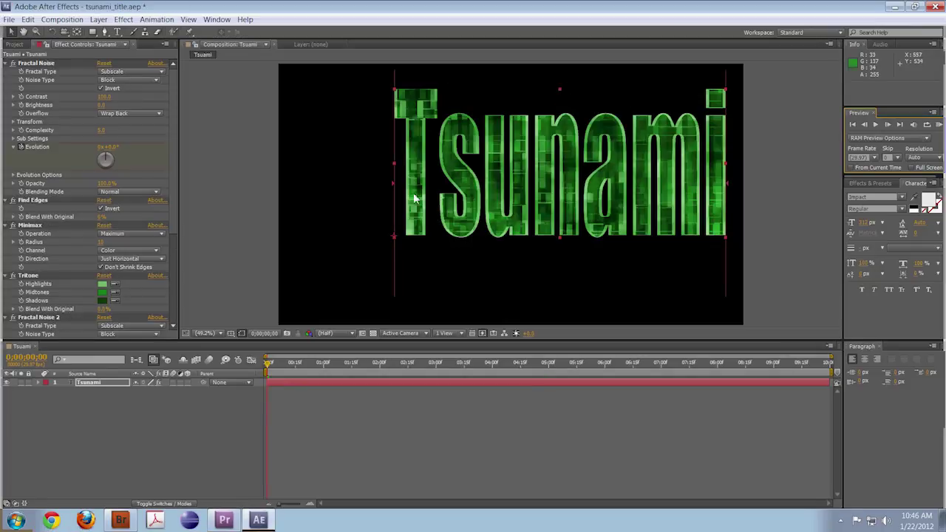
Move the Tsunami text to the frame centre and RAM-preview its shifting letters.
{"action": "left_click_drag", "start_coordinate": [396, 167], "coordinate": [354, 193]}
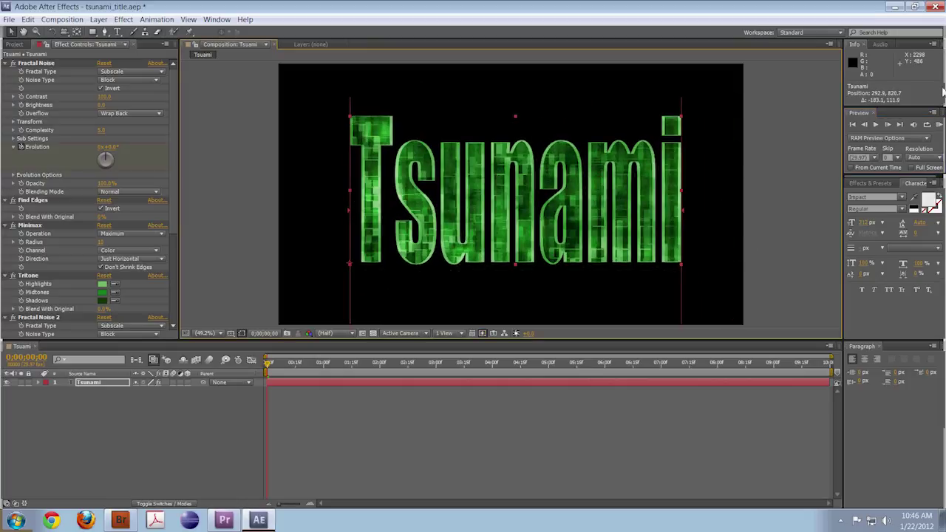
{"action": "left_click", "coordinate": [939, 126]}
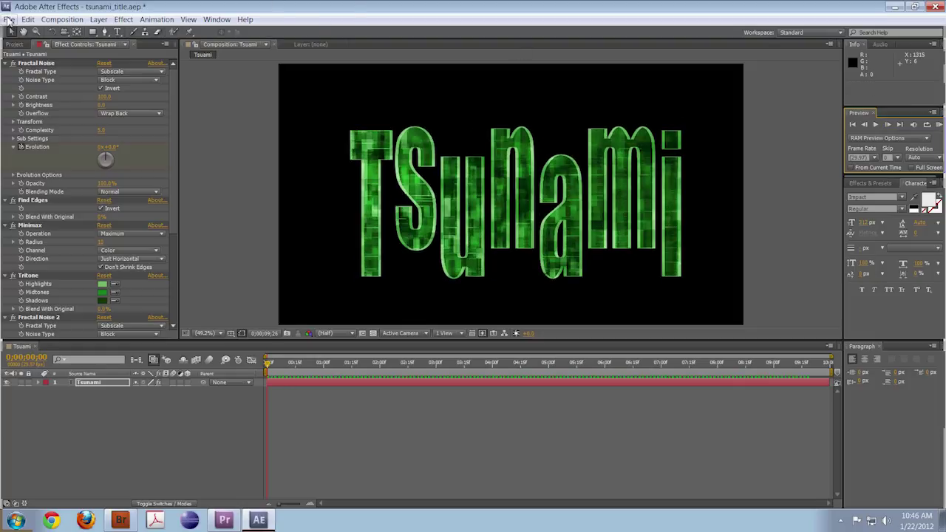
Save the project and render the Tsunami comp from the Render Queue as H.264 Tsunami.mp4.
{"action": "left_click", "coordinate": [9, 18]}
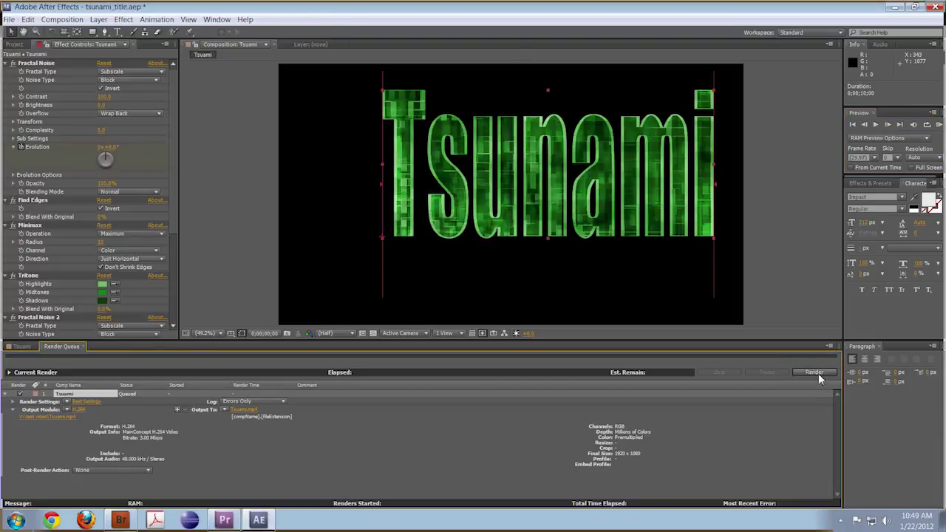
{"action": "left_click", "coordinate": [816, 372]}
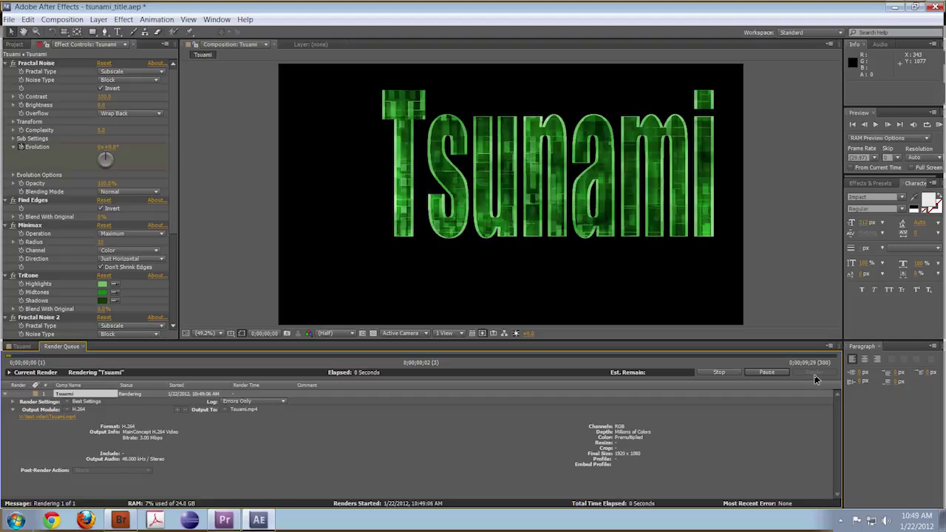